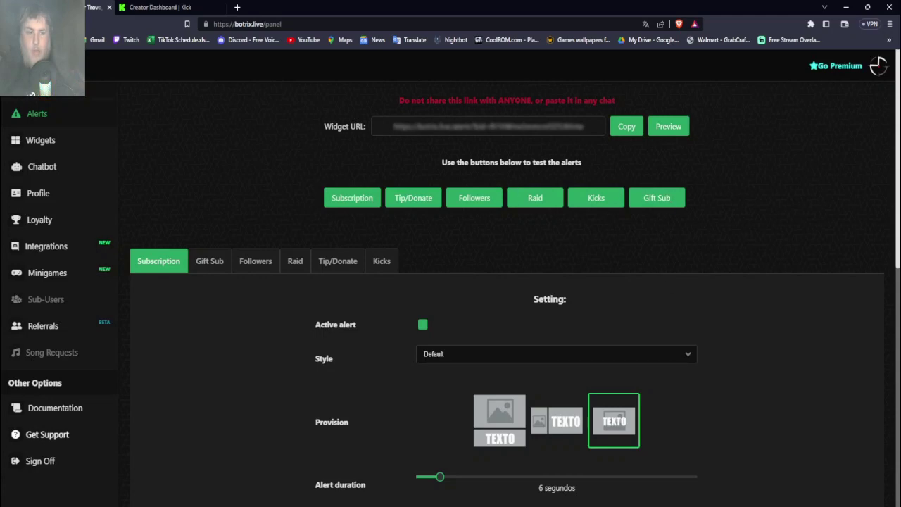
Step: Send a test subscription alert and look over the Tip/Donate alert settings
click(353, 199)
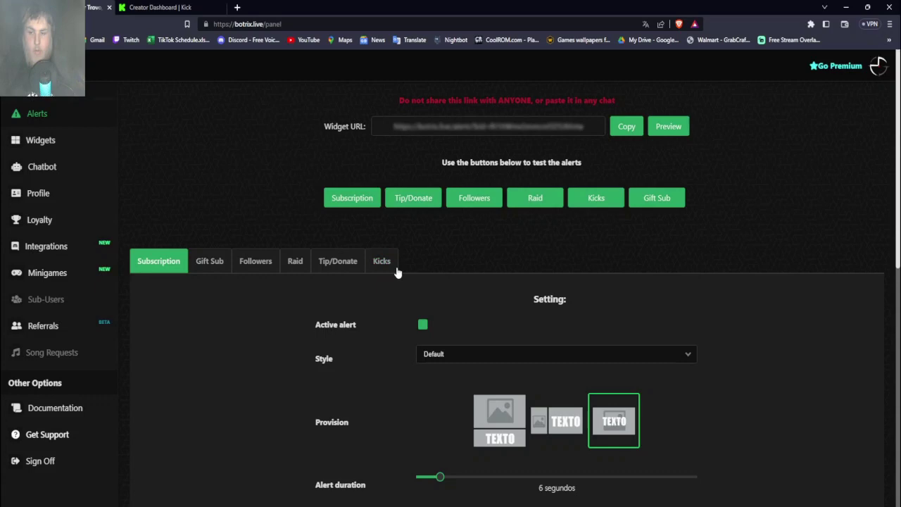
click(344, 266)
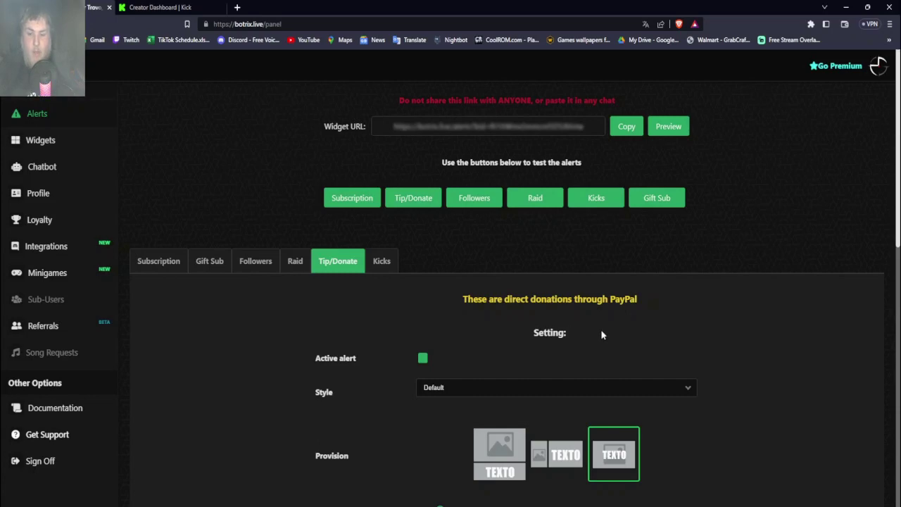
scroll(601, 333, down, 3)
scroll(600, 332, up, 3)
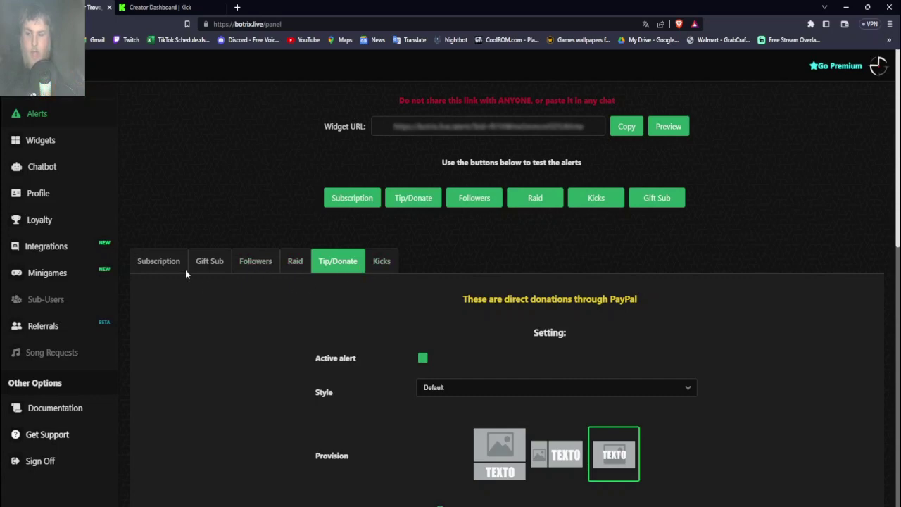
Step: Look through the Gift Sub, Followers and Raid alert settings, finishing on the Subscription alert settings
click(163, 263)
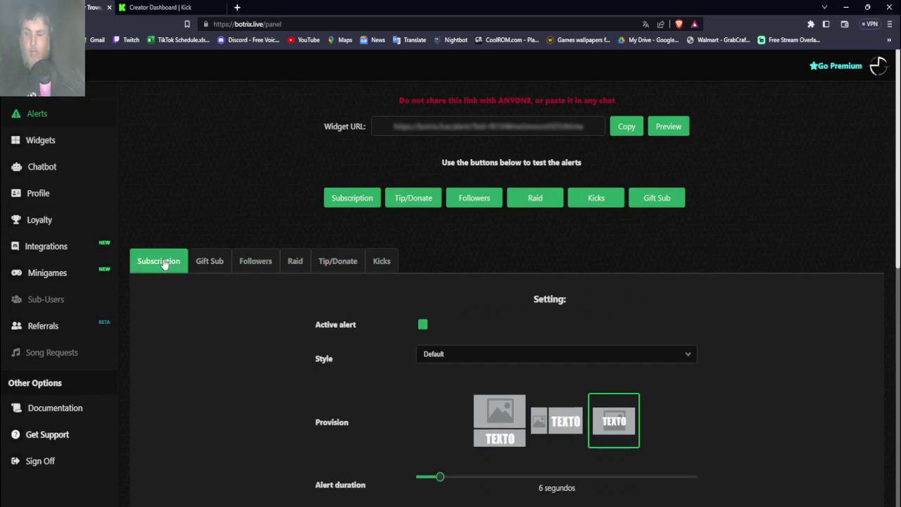
click(212, 262)
click(257, 267)
click(295, 263)
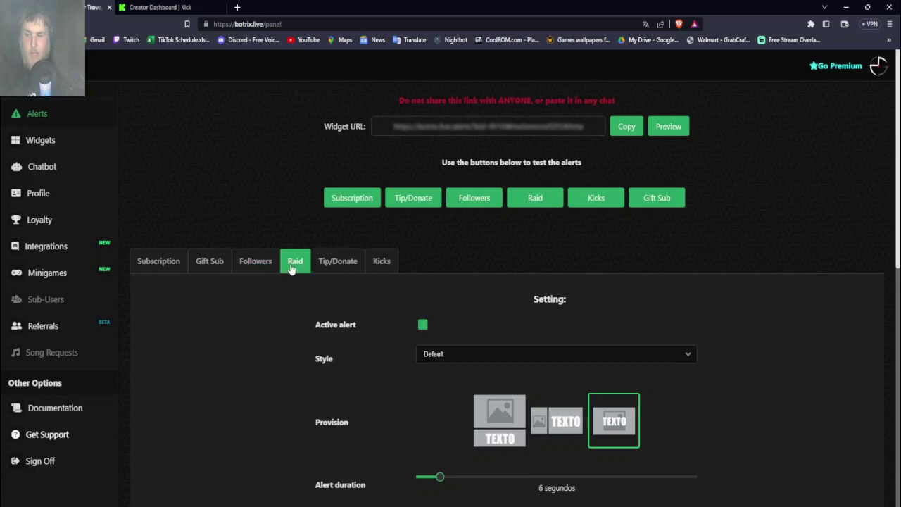
click(167, 264)
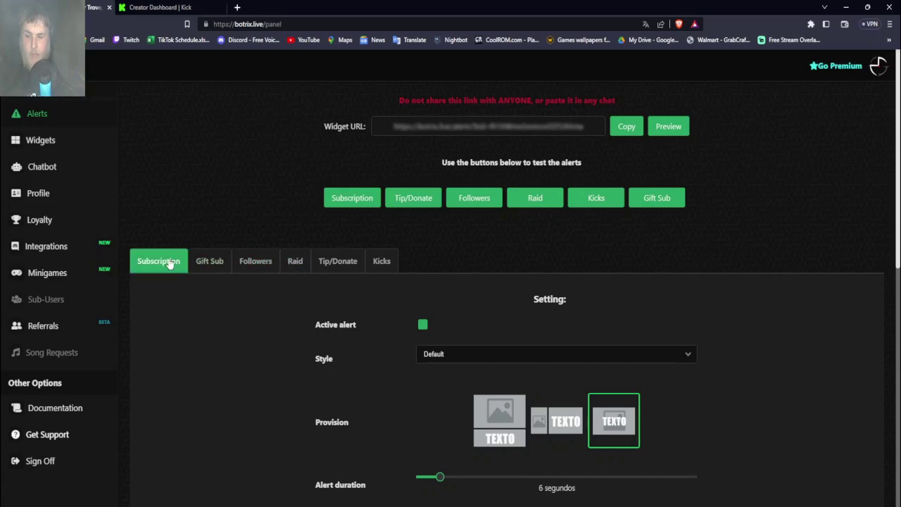
click(219, 262)
click(245, 263)
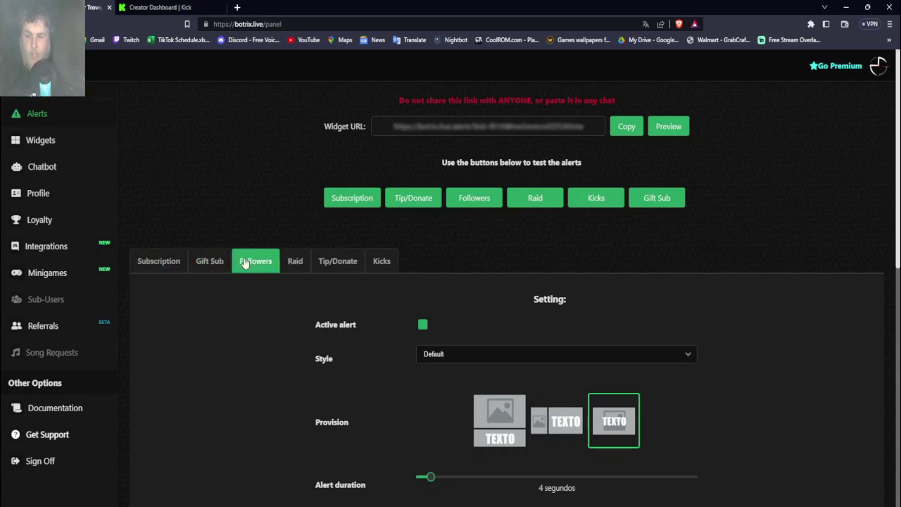
click(291, 264)
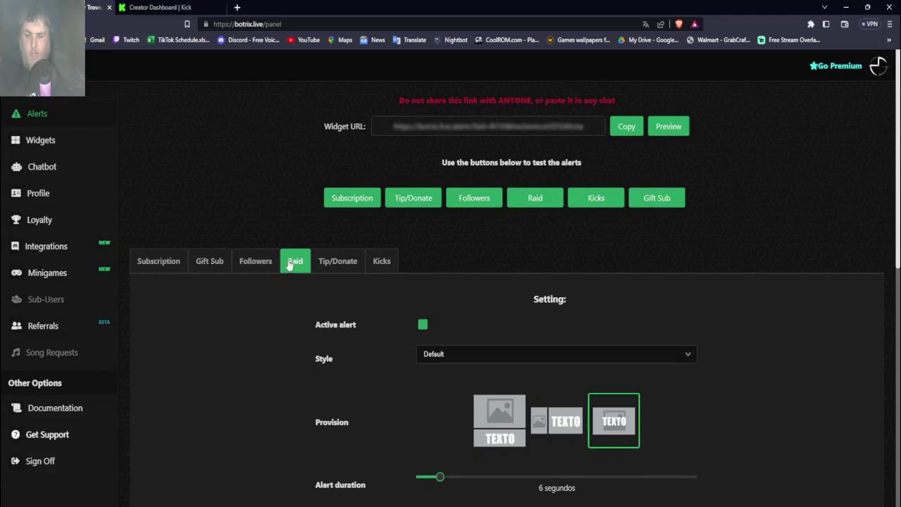
click(209, 263)
click(179, 266)
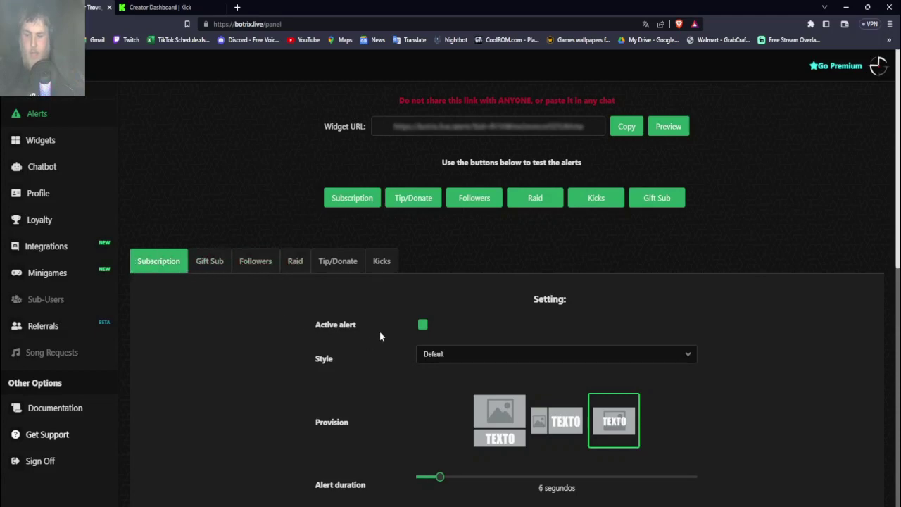
Step: Examine the available style options for the subscription alert, leaving Default selected
click(484, 359)
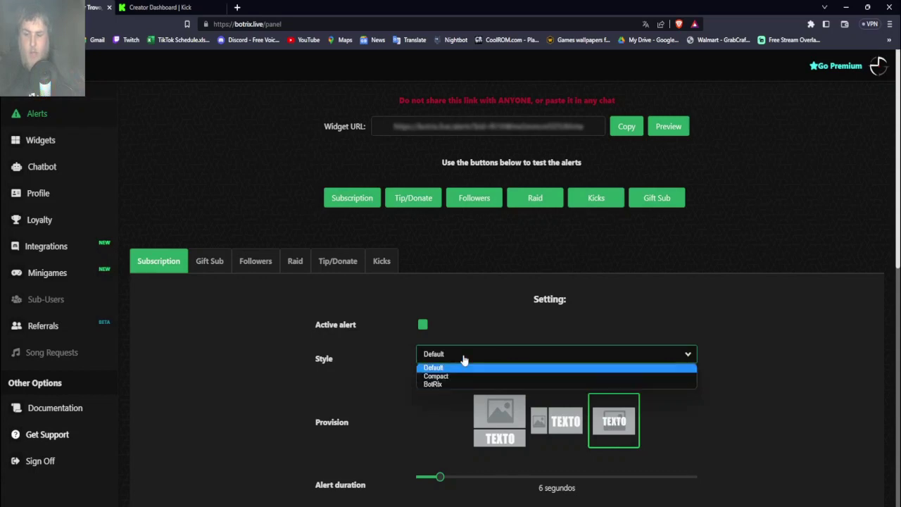
click(464, 359)
scroll(781, 373, down, 2)
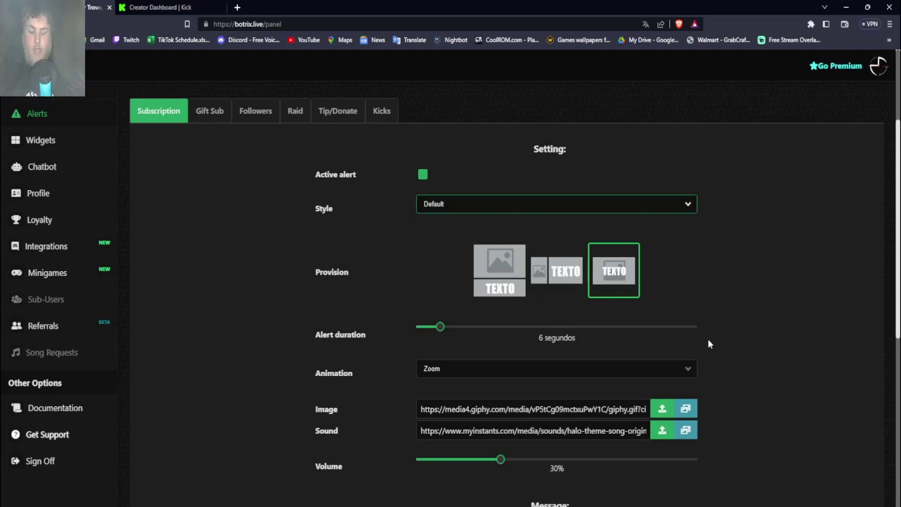
Step: Examine the subscription alert's image upload option and its image and sound link fields without uploading a file
click(661, 409)
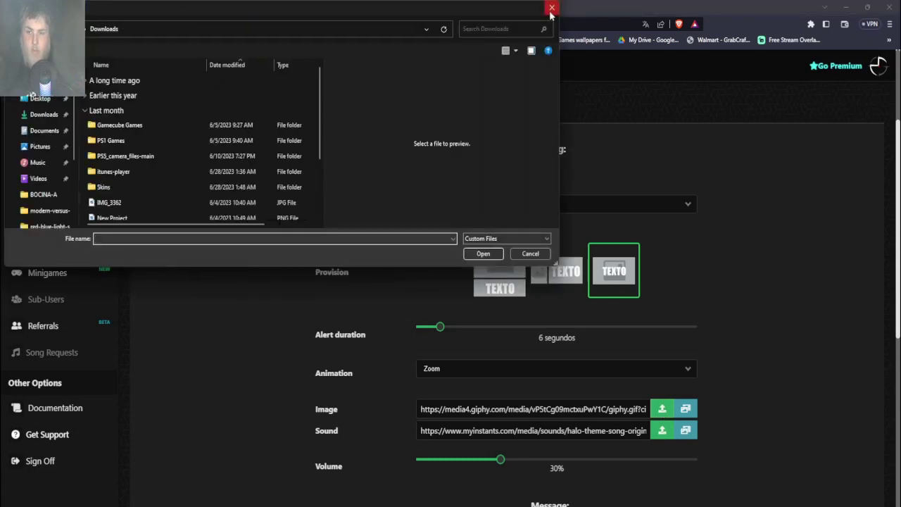
click(551, 8)
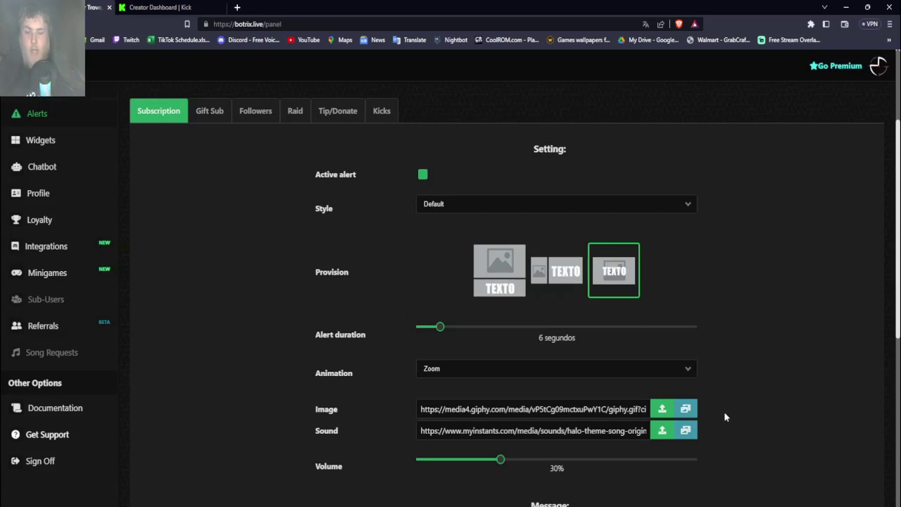
click(424, 413)
click(569, 435)
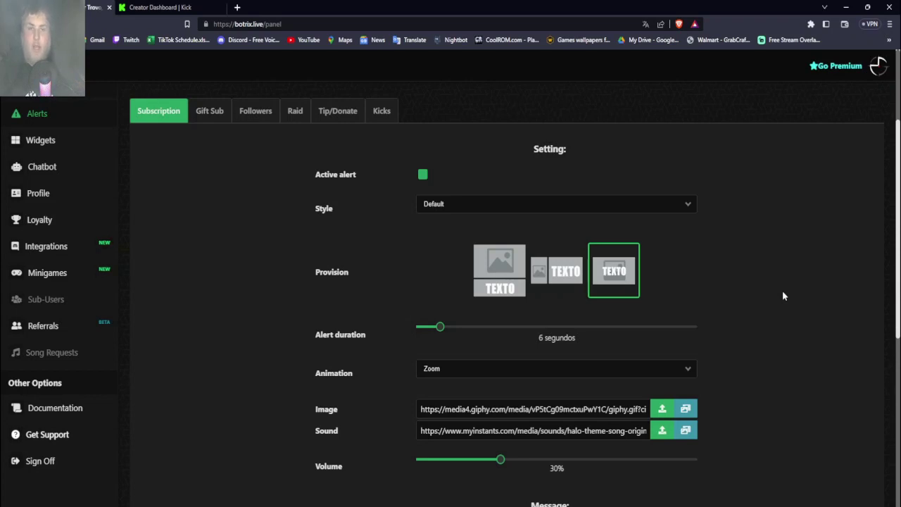
Step: Examine the subscription alert's message settings, from text colors and typography to font size and alert text
scroll(782, 295, down, 2)
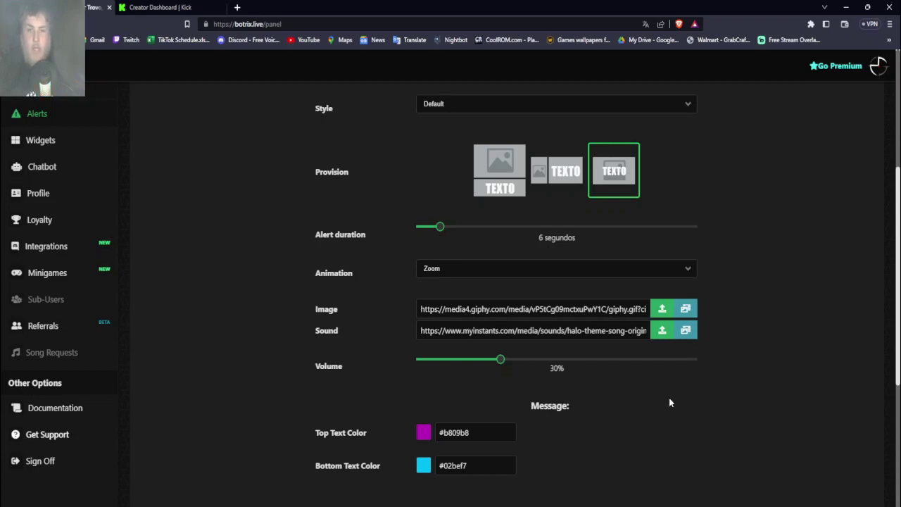
scroll(656, 394, down, 2)
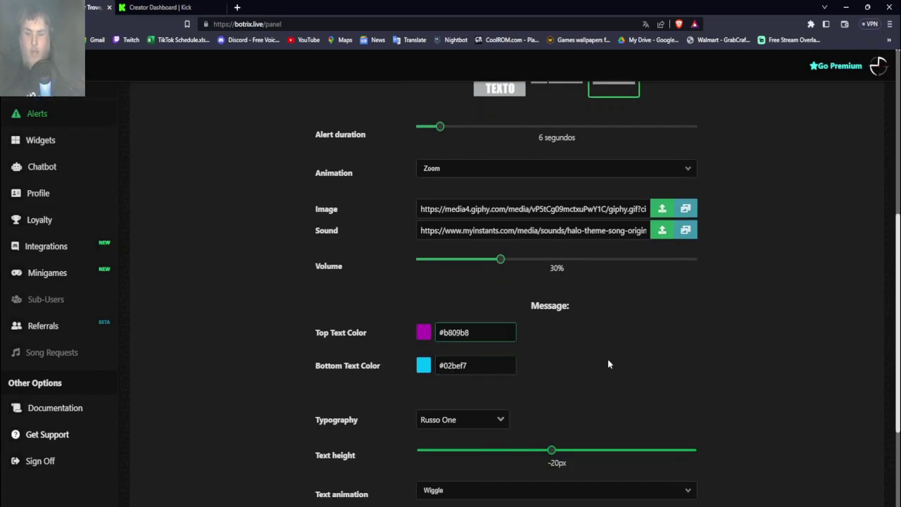
scroll(599, 379, down, 1)
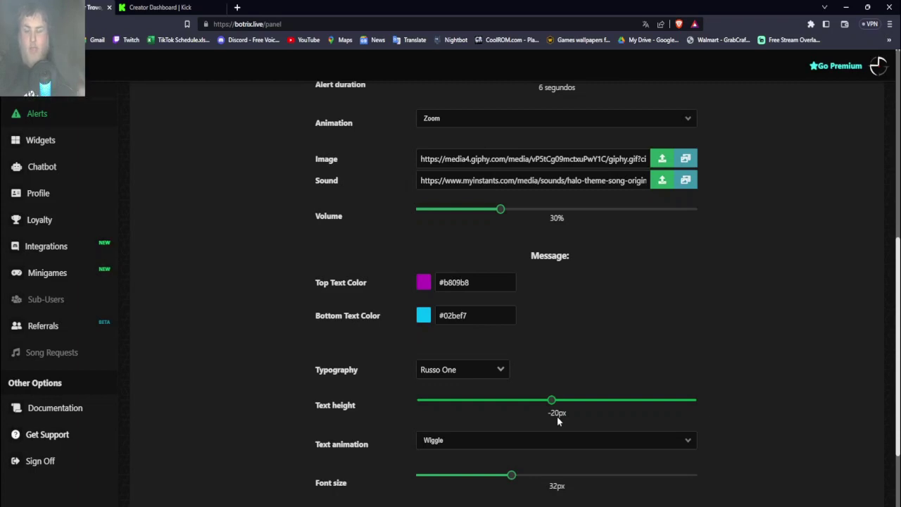
scroll(556, 416, down, 1)
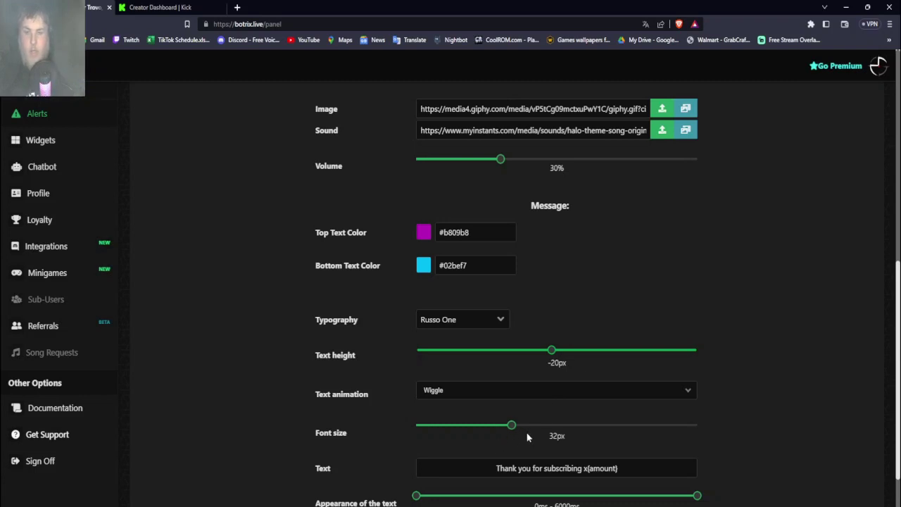
scroll(527, 437, down, 1)
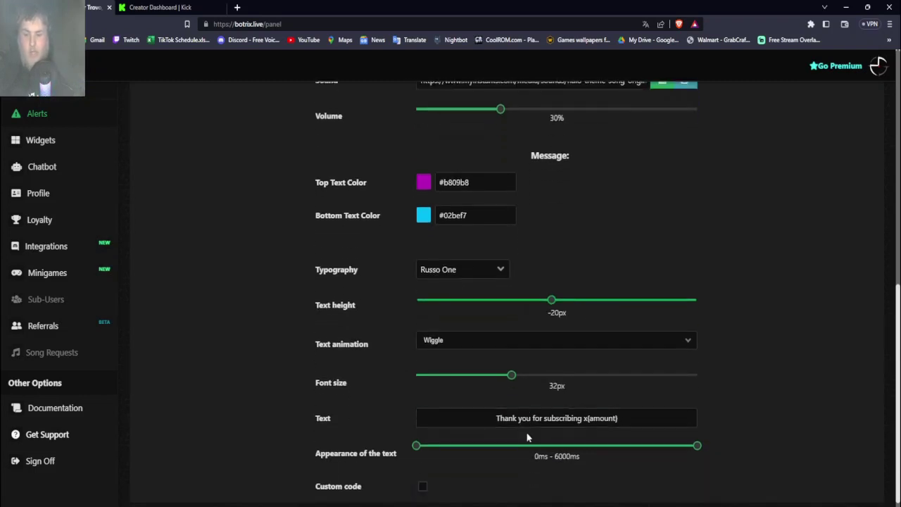
click(585, 421)
key(BackSpace)
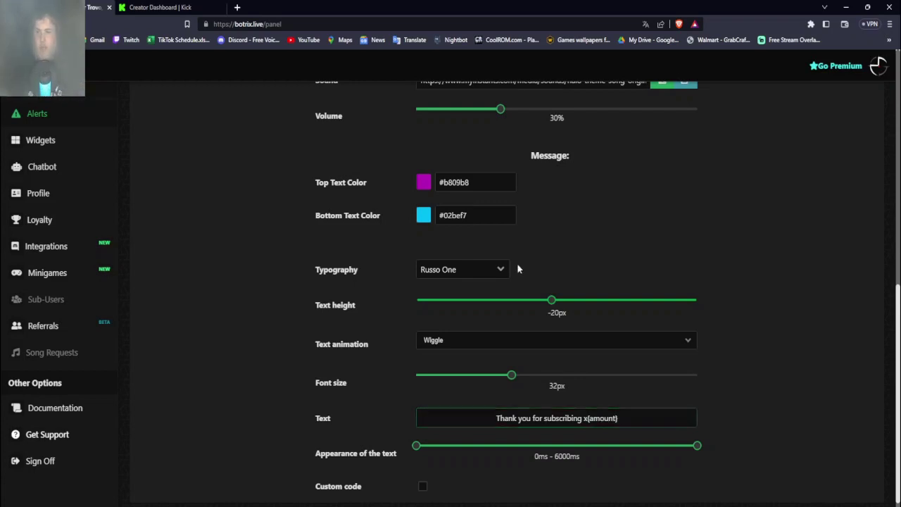
Step: Send a test subscription alert to preview the current alert design
scroll(518, 264, up, 2)
scroll(516, 237, up, 5)
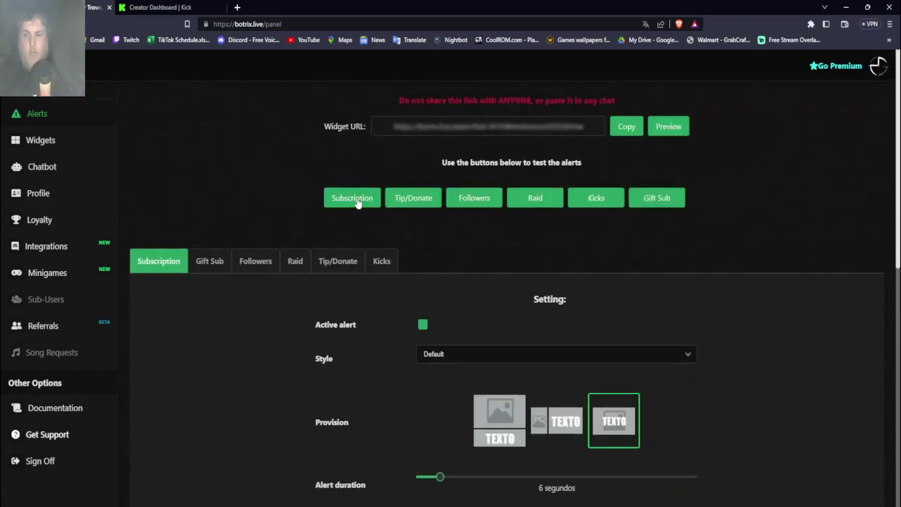
click(357, 203)
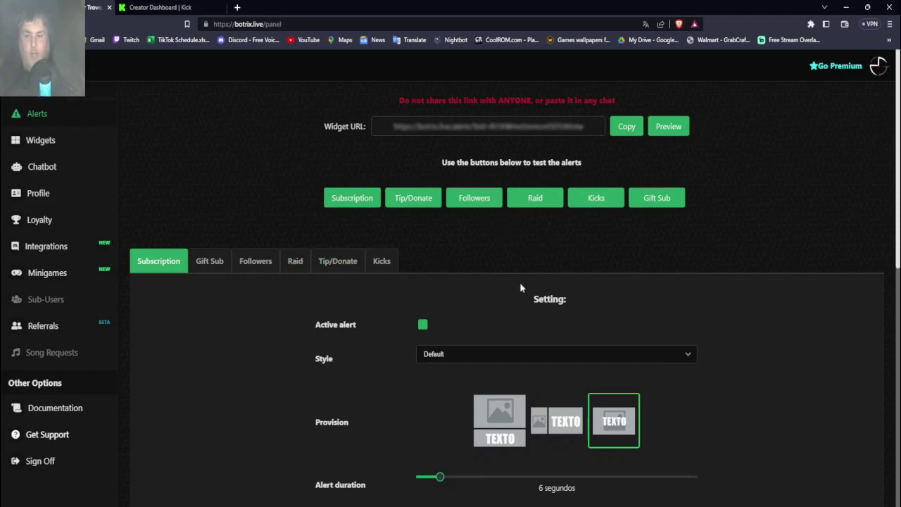
Step: Review all subscription alert settings, from style and layout down to the save and import options
scroll(513, 296, down, 1)
scroll(513, 295, down, 8)
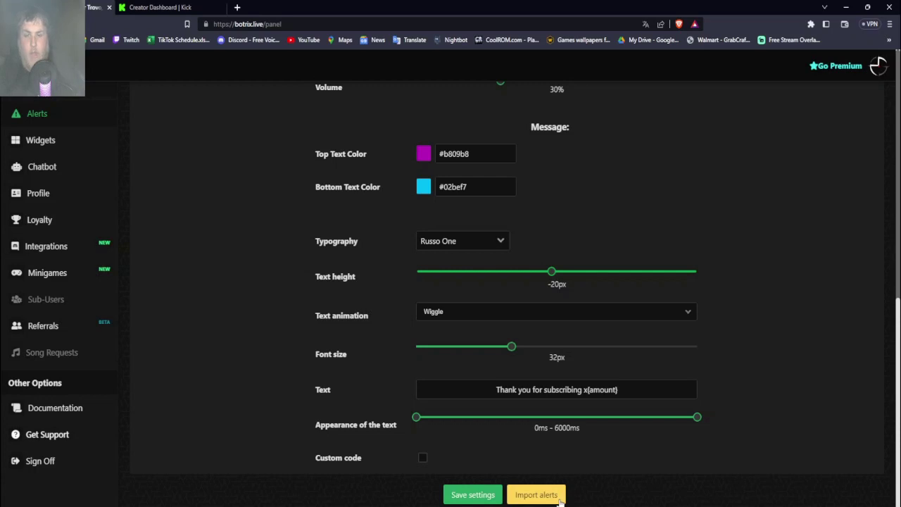
scroll(450, 376, up, 3)
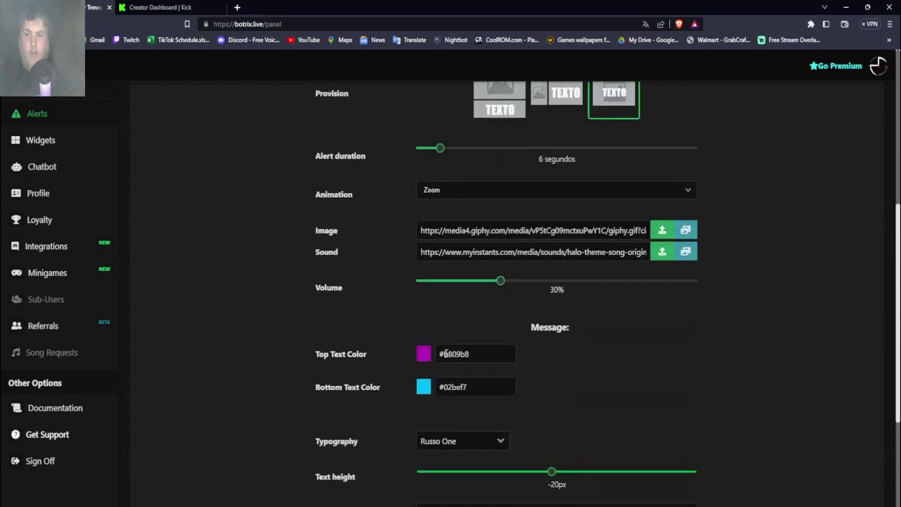
scroll(556, 277, up, 3)
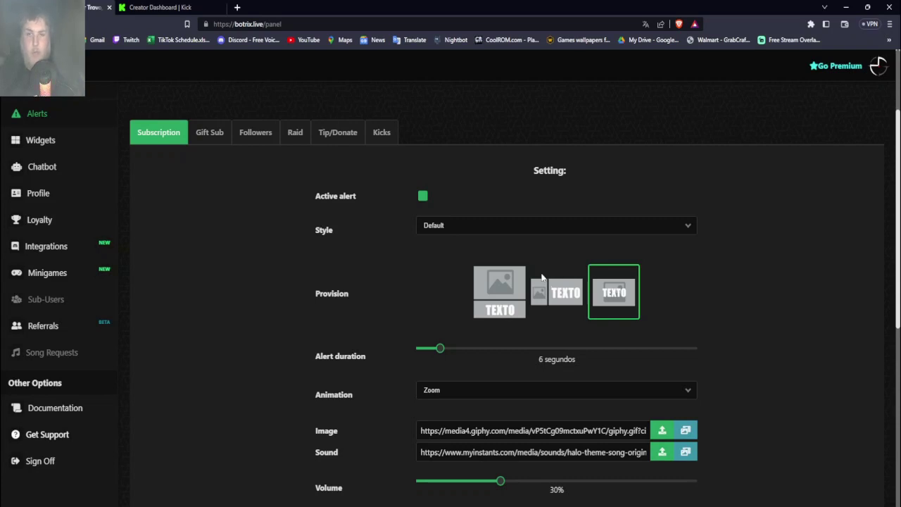
scroll(542, 276, down, 5)
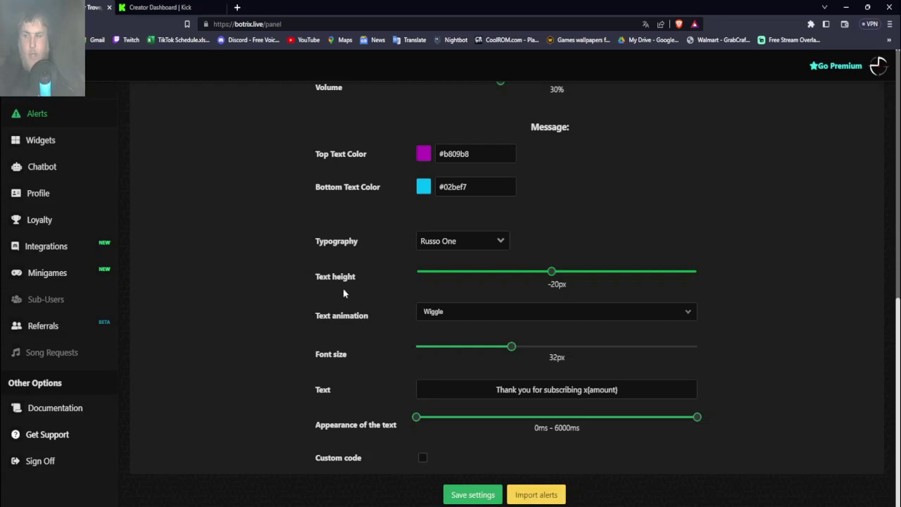
scroll(326, 264, up, 5)
scroll(325, 264, up, 3)
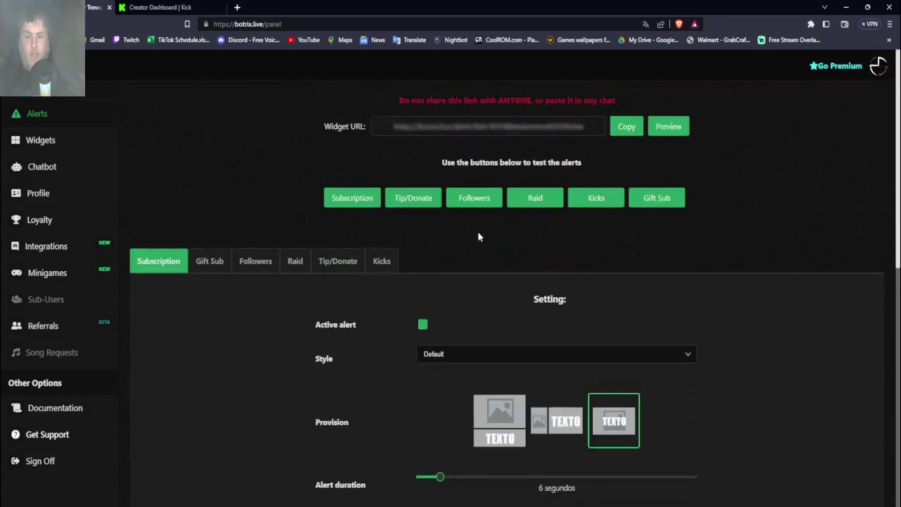
scroll(296, 314, down, 3)
scroll(297, 314, up, 3)
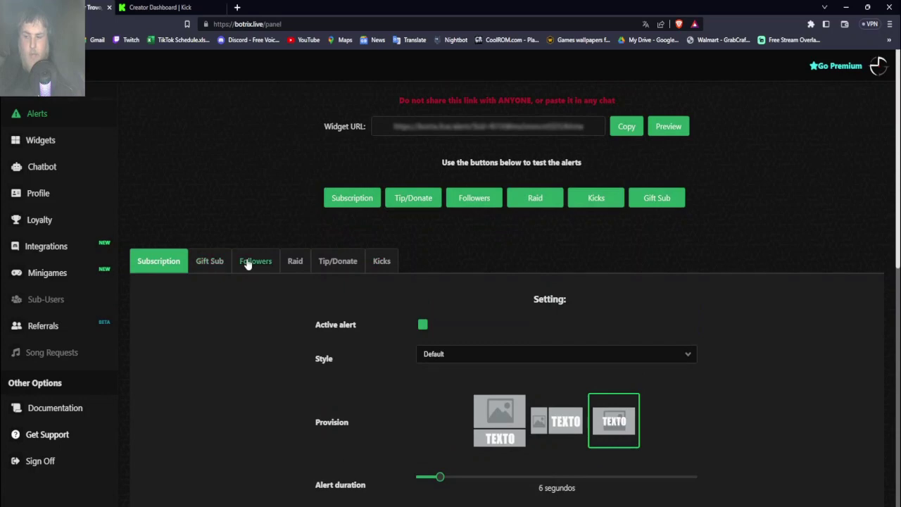
scroll(247, 264, down, 7)
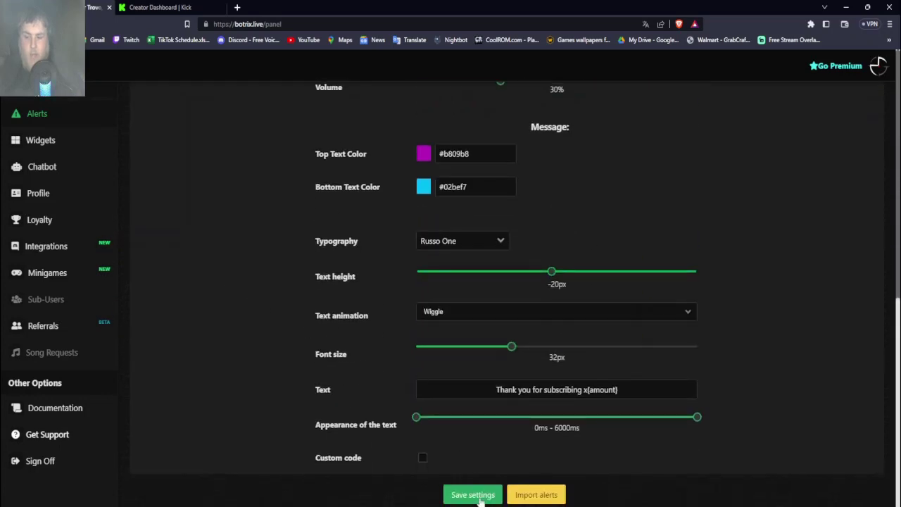
scroll(362, 313, up, 4)
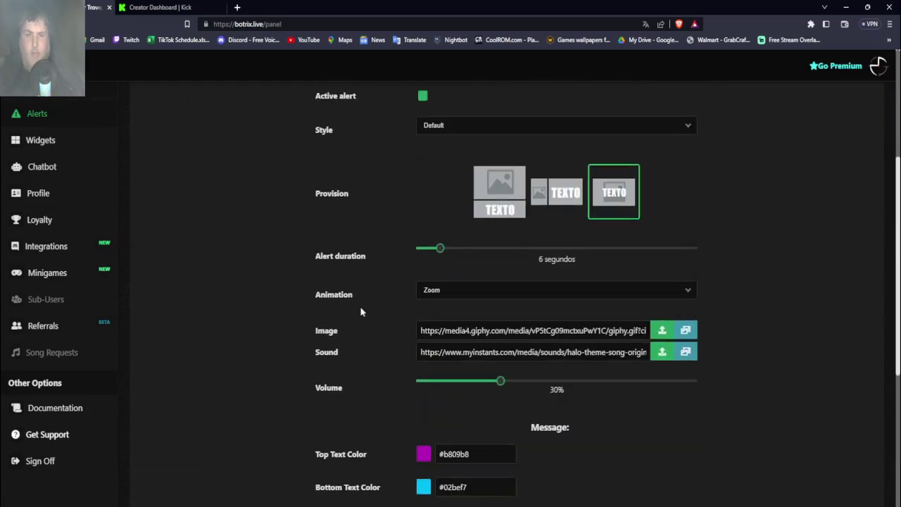
scroll(359, 306, up, 3)
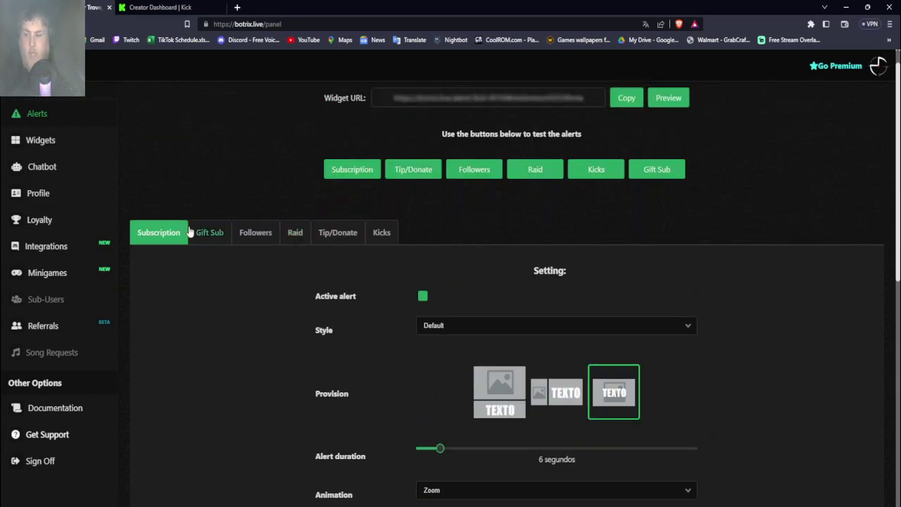
Step: Compare the Gift Sub, Followers and Subscription alert settings, finishing on the Raid alert settings
click(218, 240)
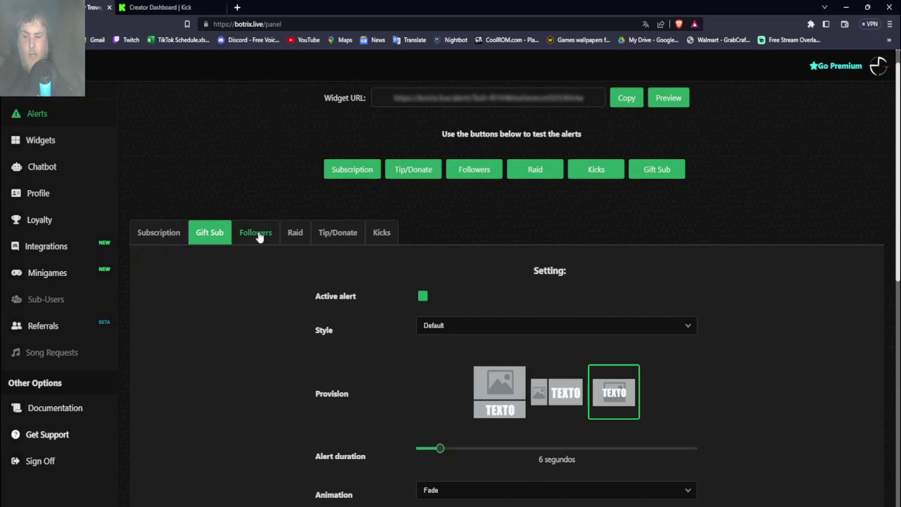
click(259, 237)
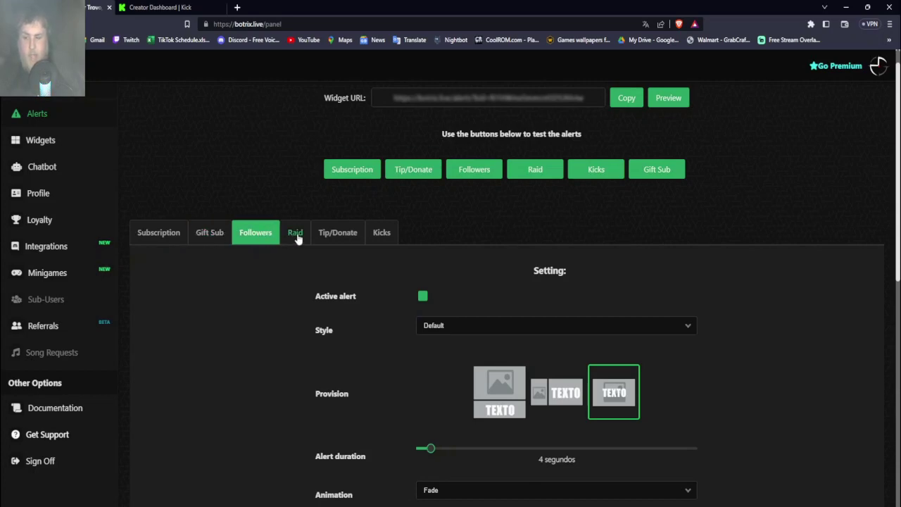
click(222, 232)
click(184, 233)
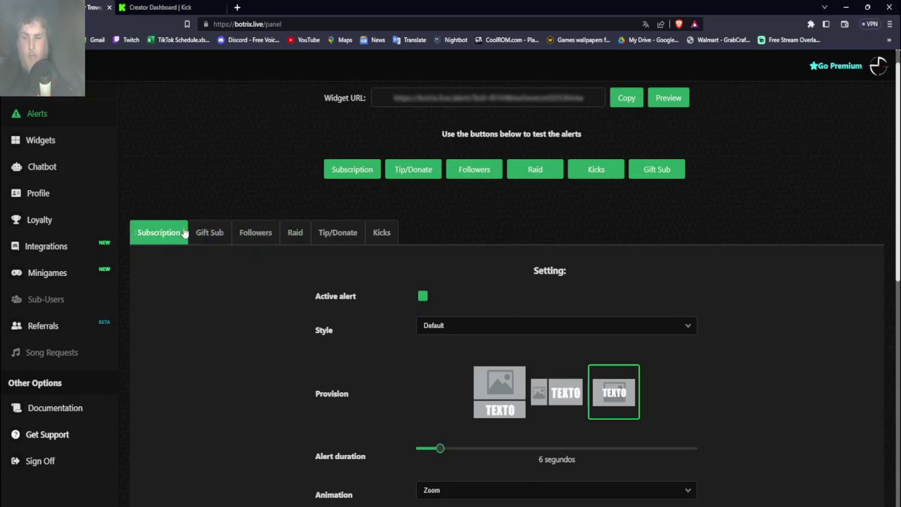
click(220, 232)
click(248, 233)
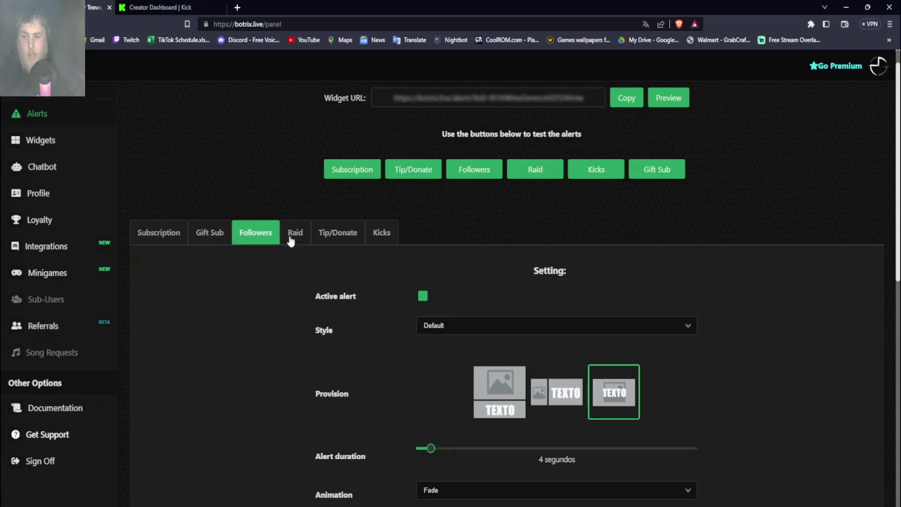
click(292, 237)
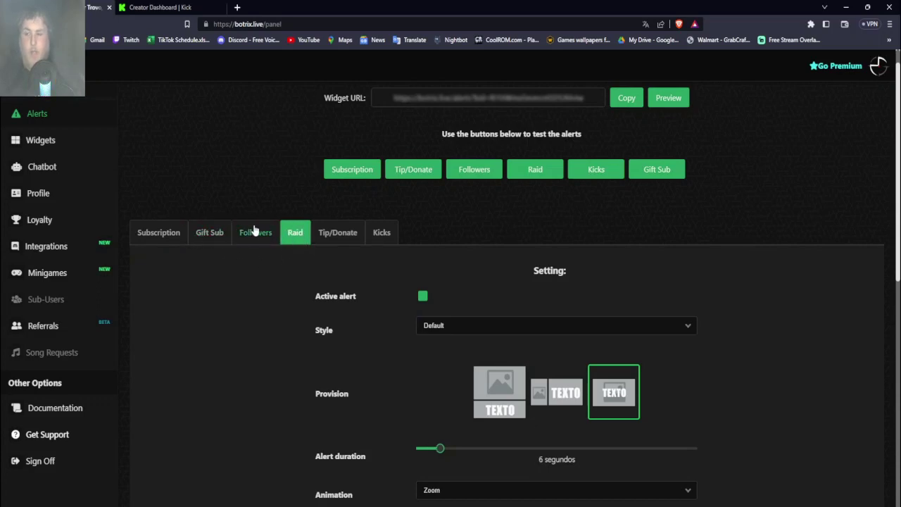
Step: Copy the alerts widget URL to the clipboard
scroll(549, 252, up, 1)
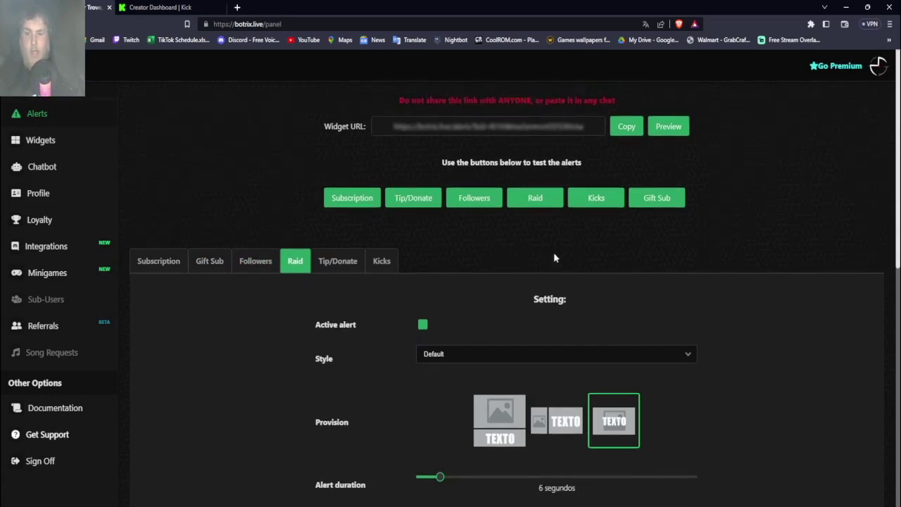
click(626, 135)
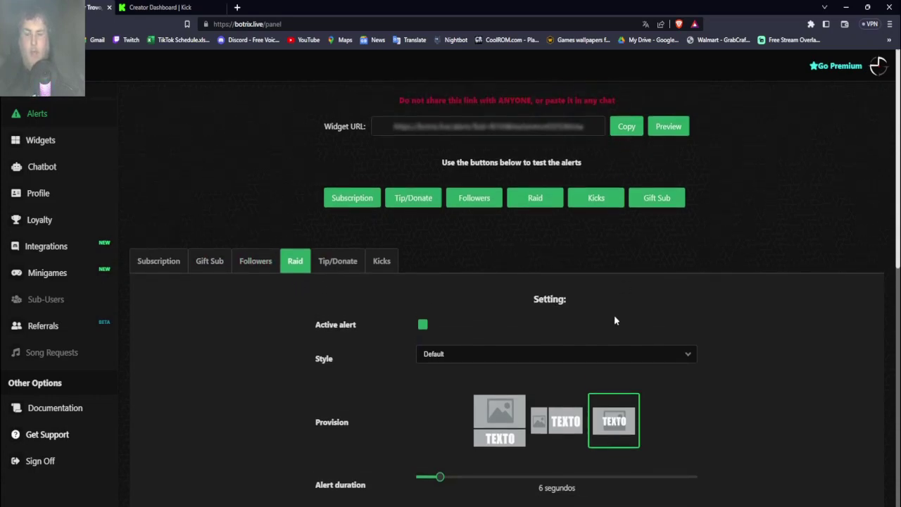